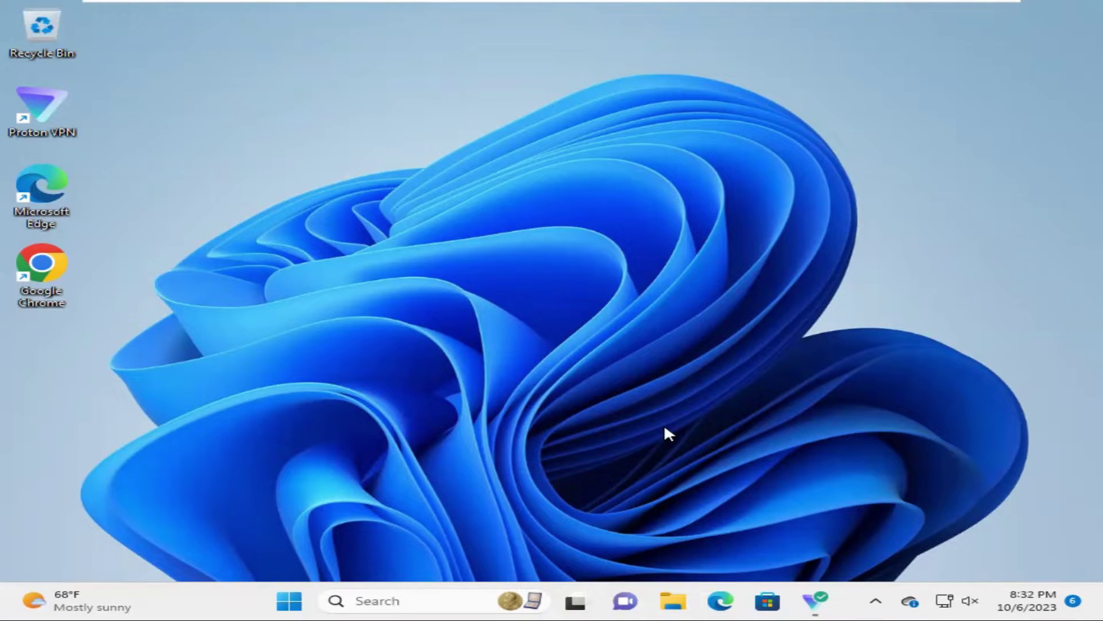
Open Disk Management from the Win+X menu and select the 20 GB Office (E:) volume.
{"action": "right_click", "coordinate": [291, 598]}
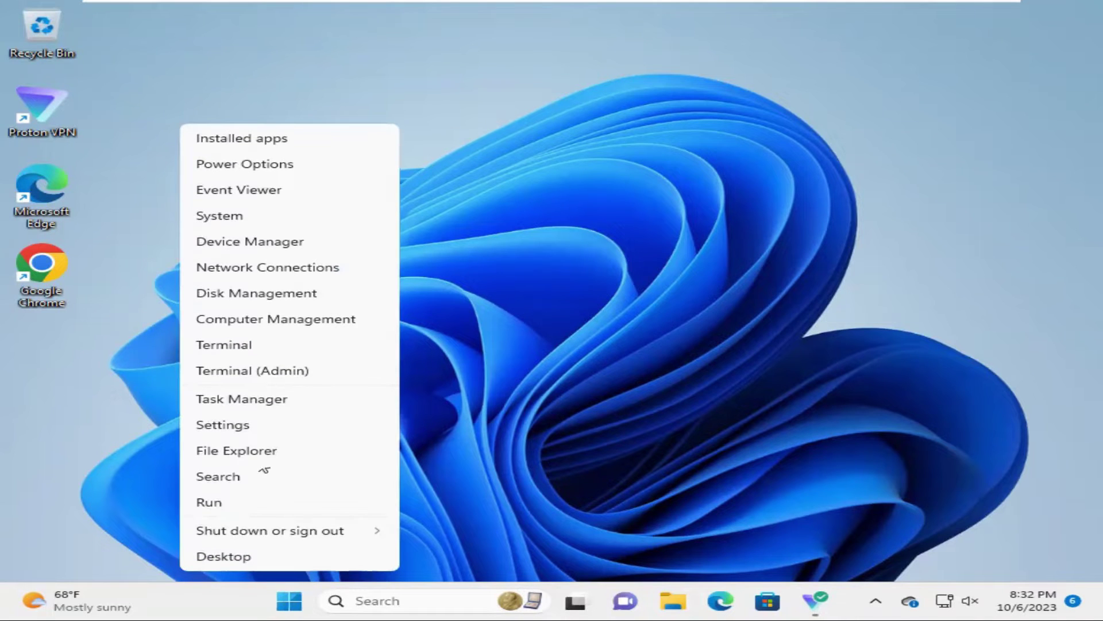
{"action": "left_click", "coordinate": [248, 294]}
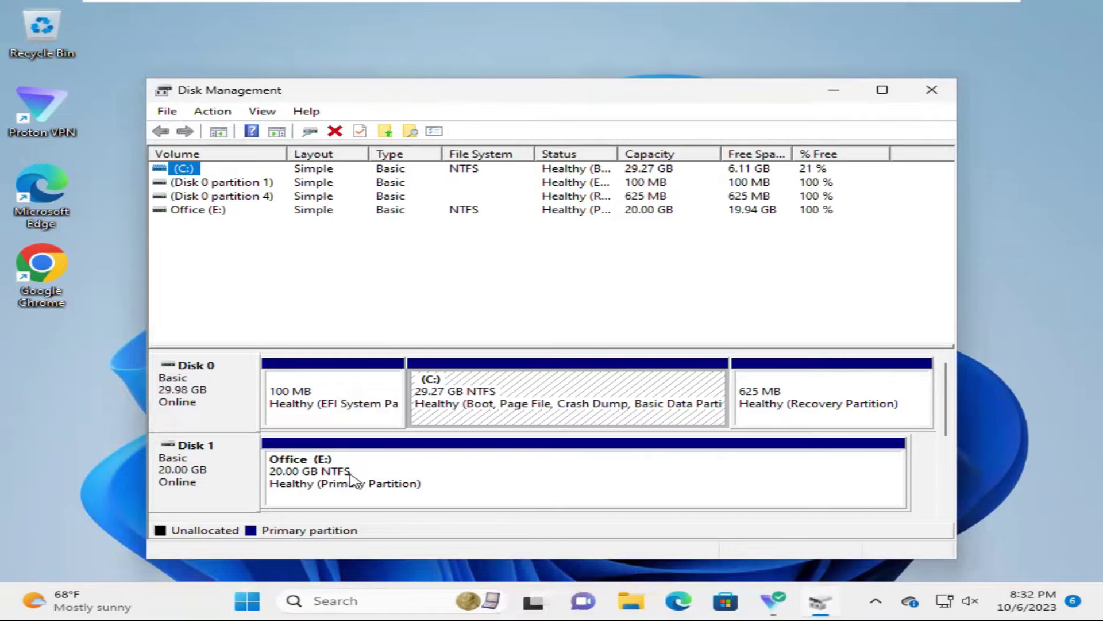
{"action": "left_click", "coordinate": [353, 482]}
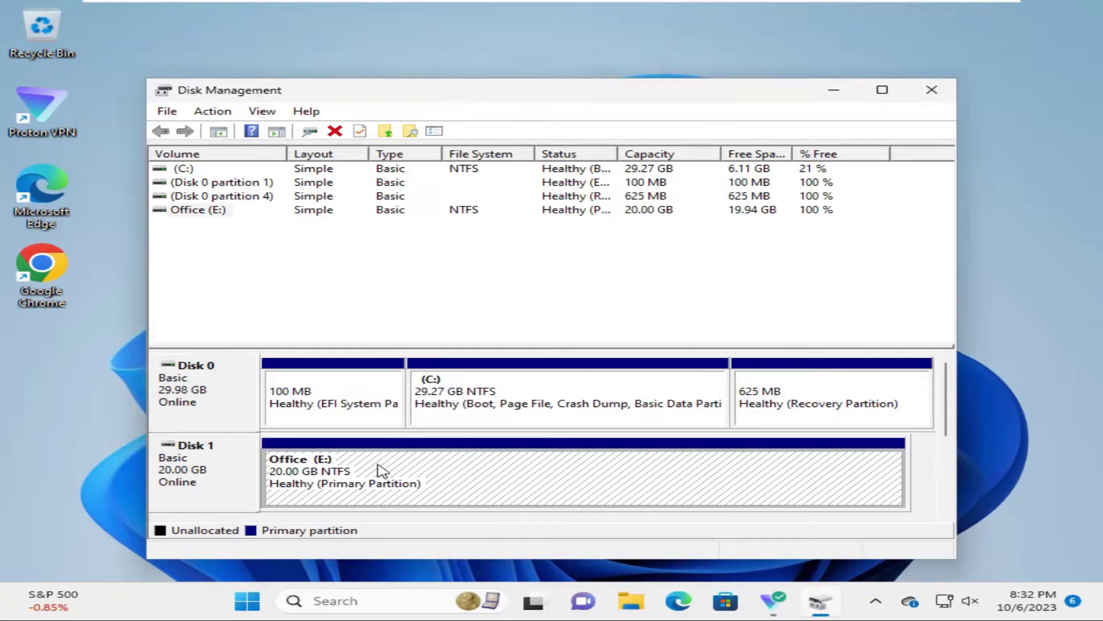
Reassign the Office volume's drive letter from E to G and accept the warning.
{"action": "right_click", "coordinate": [427, 480]}
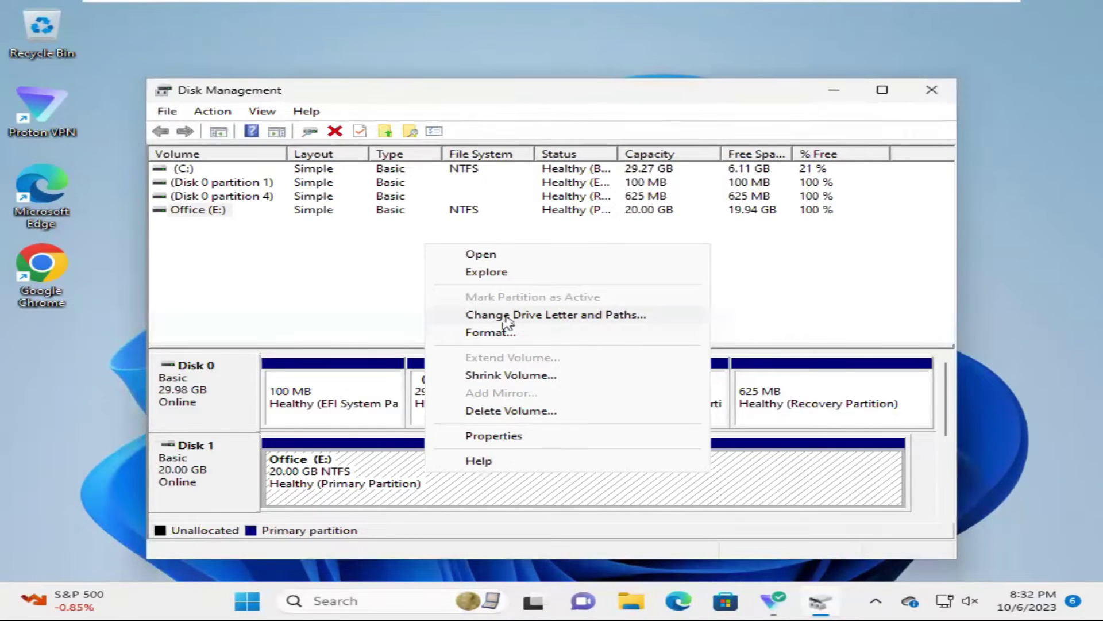
{"action": "left_click", "coordinate": [586, 319]}
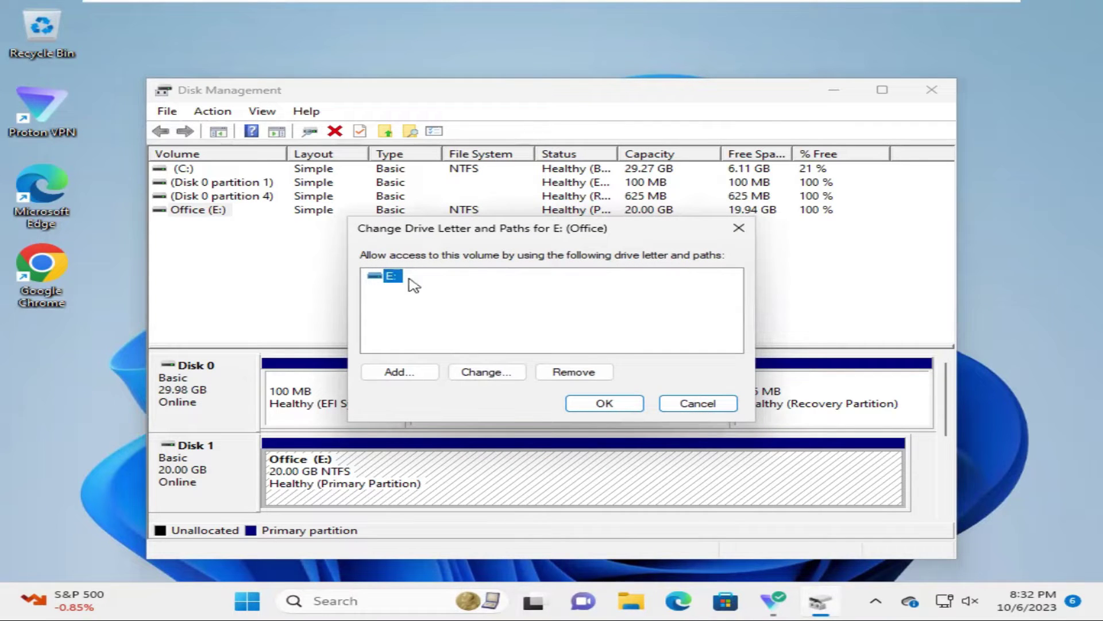
{"action": "left_click", "coordinate": [489, 377]}
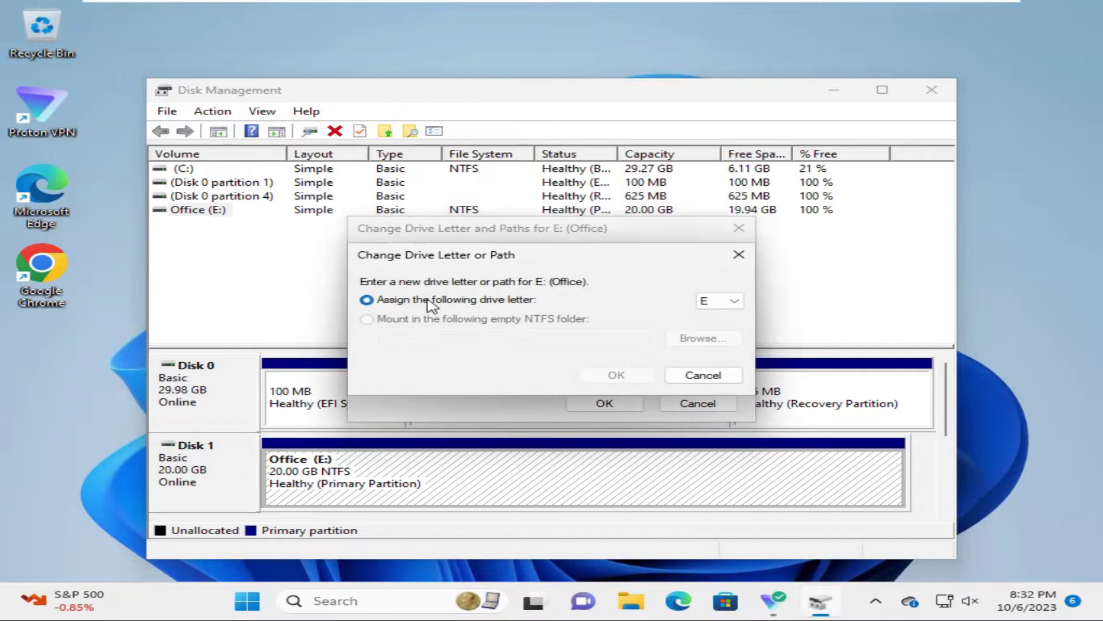
{"action": "left_click", "coordinate": [727, 301]}
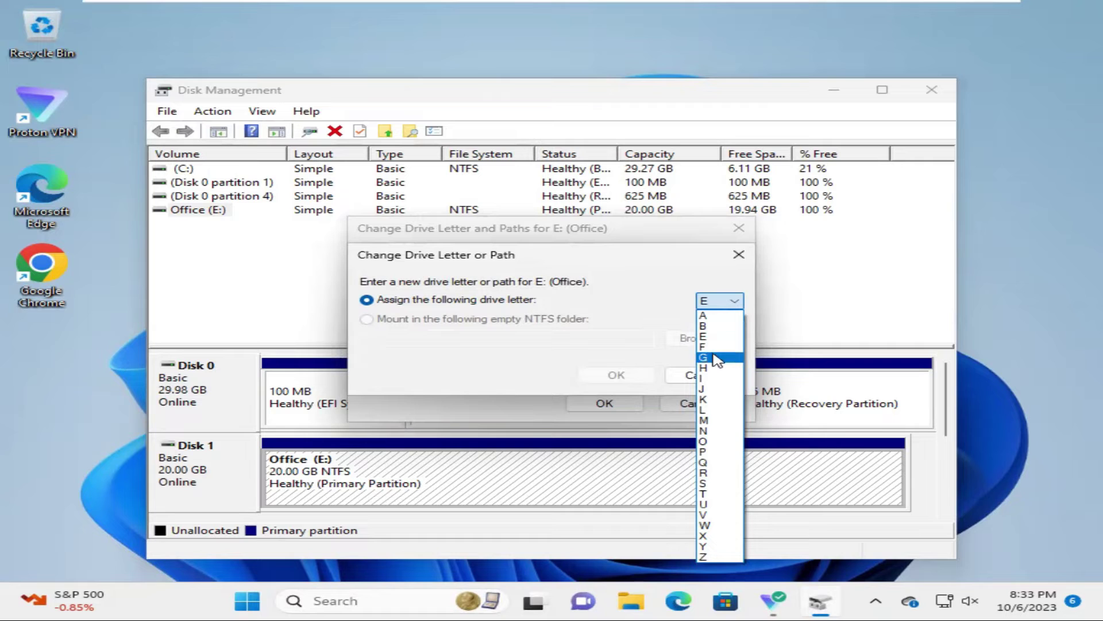
{"action": "left_click", "coordinate": [715, 358]}
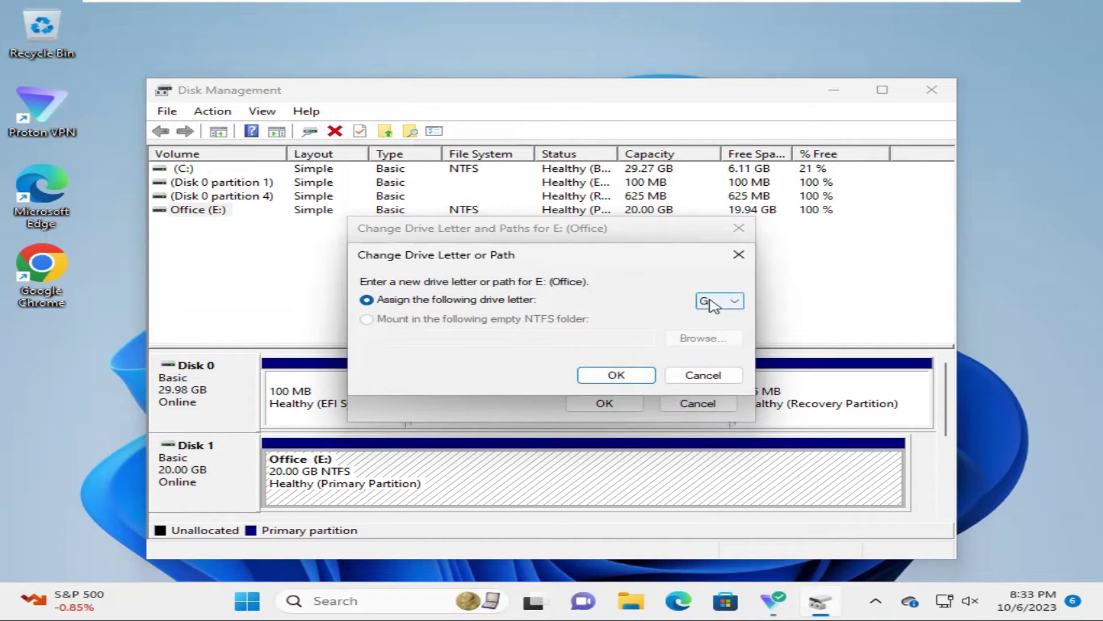
{"action": "left_click", "coordinate": [622, 376]}
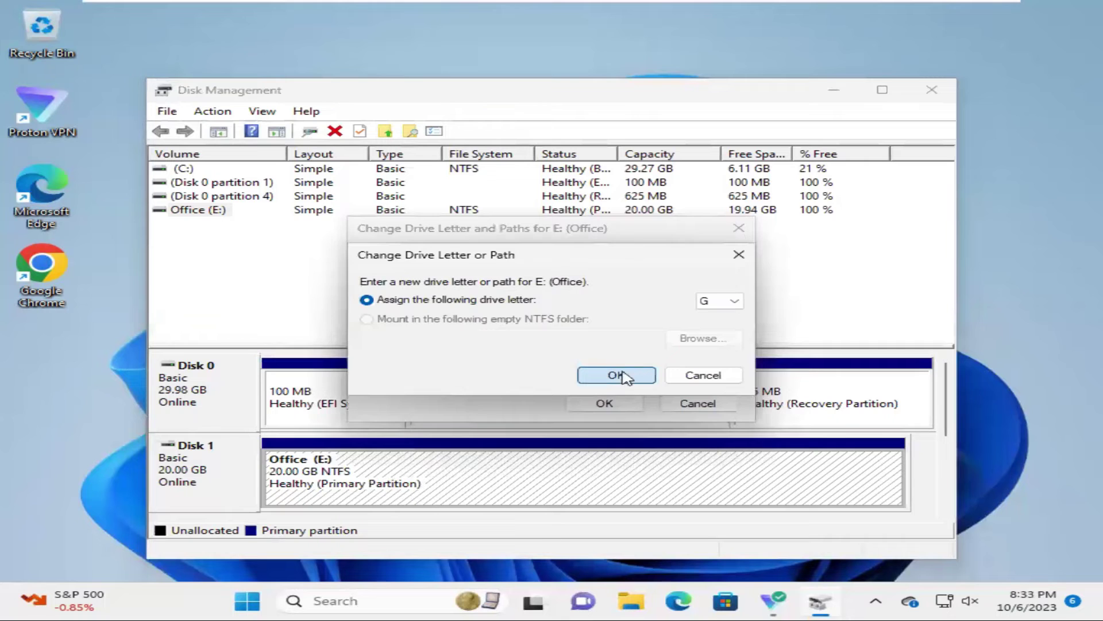
{"action": "left_click", "coordinate": [623, 377]}
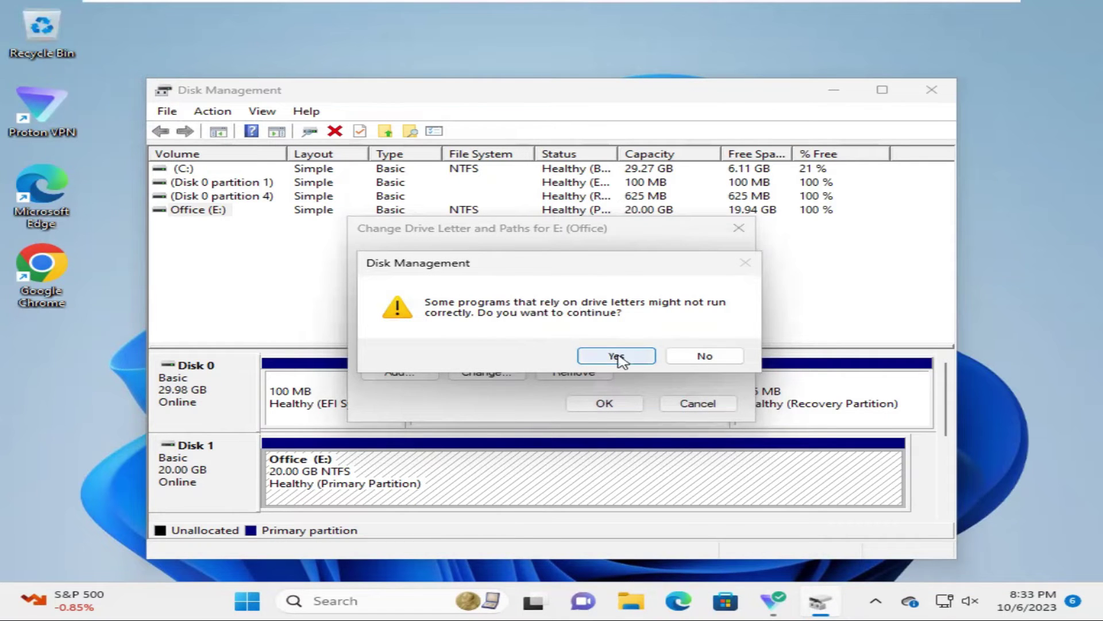
{"action": "left_click", "coordinate": [619, 359]}
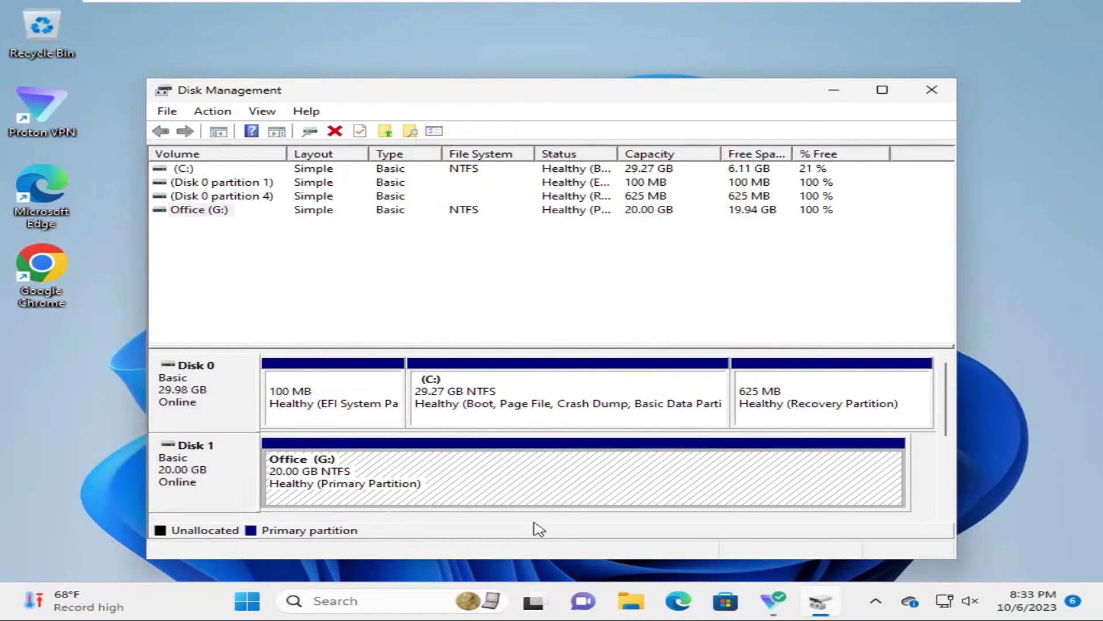
Open File Explorer's This PC and select the Office (G:) drive.
{"action": "left_click", "coordinate": [631, 602]}
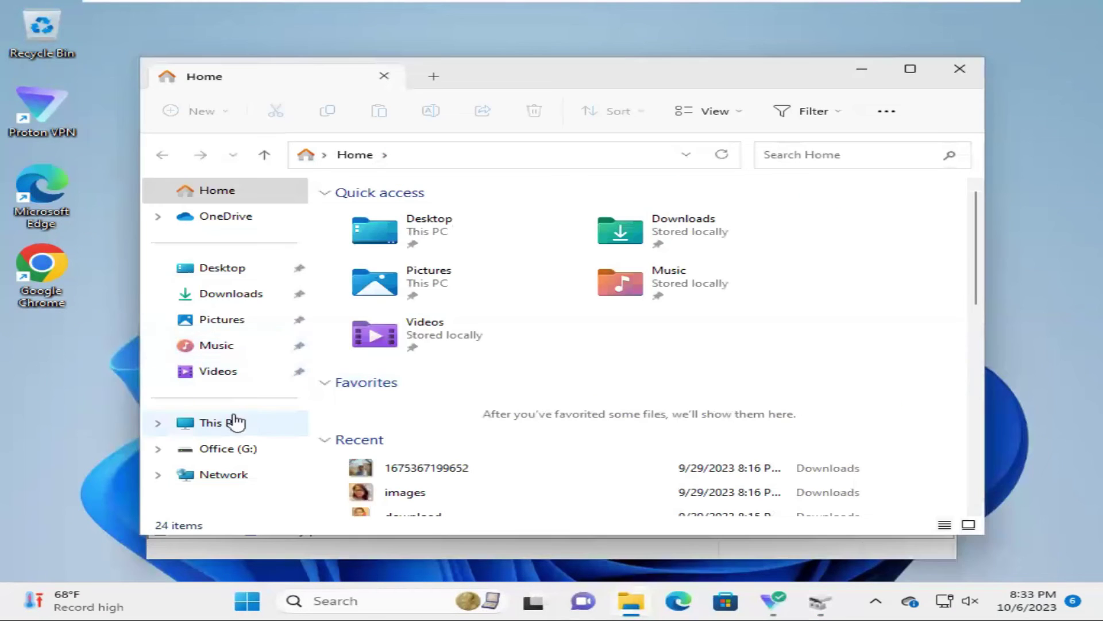
{"action": "left_click", "coordinate": [228, 427]}
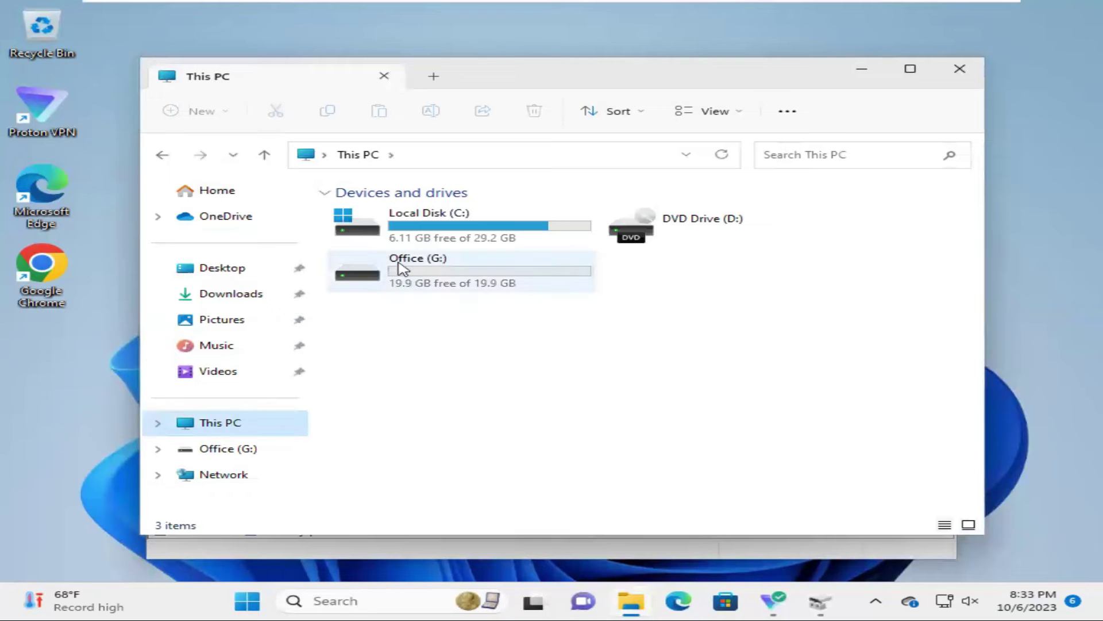
{"action": "left_click", "coordinate": [405, 276]}
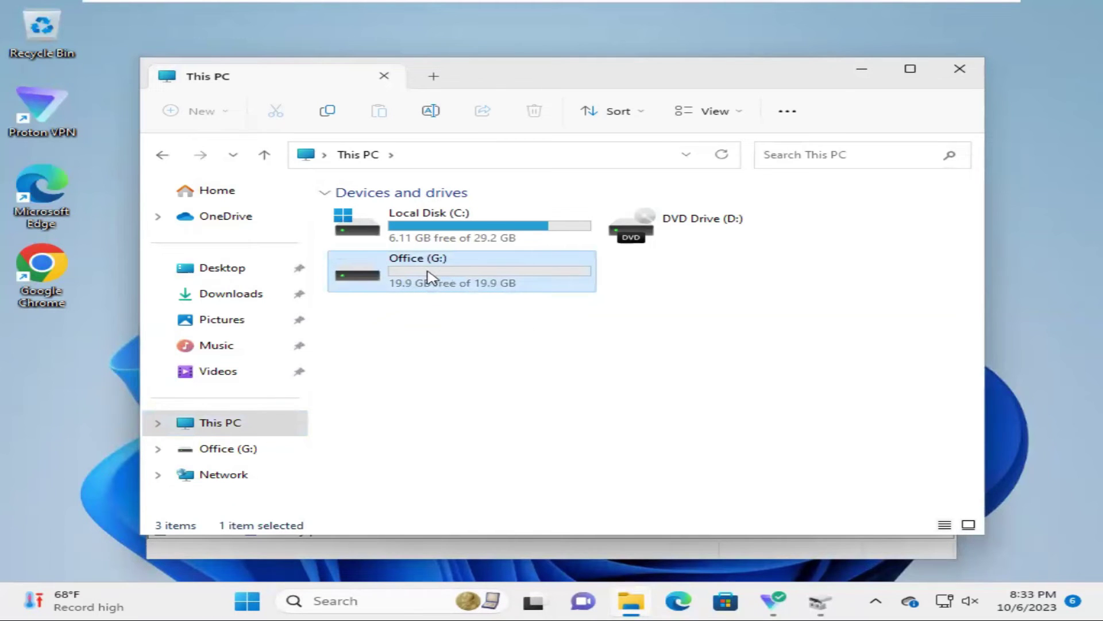
Bring up the full classic context menu for the Office (G:) drive.
{"action": "right_click", "coordinate": [428, 276]}
{"action": "left_click", "coordinate": [431, 276]}
{"action": "right_click", "coordinate": [431, 276]}
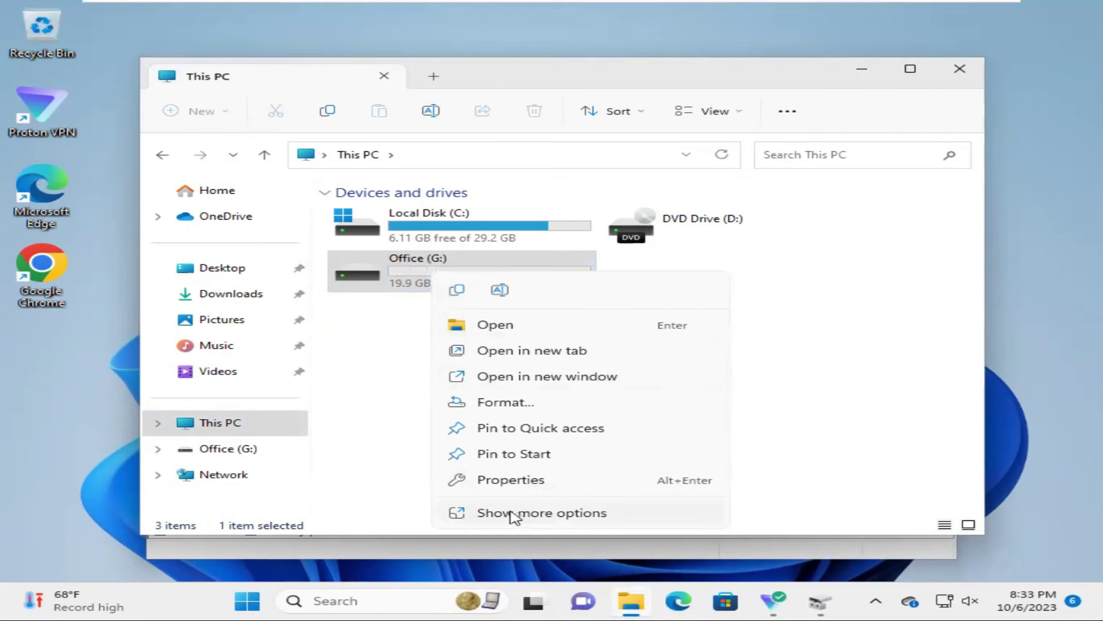
{"action": "left_click", "coordinate": [561, 514]}
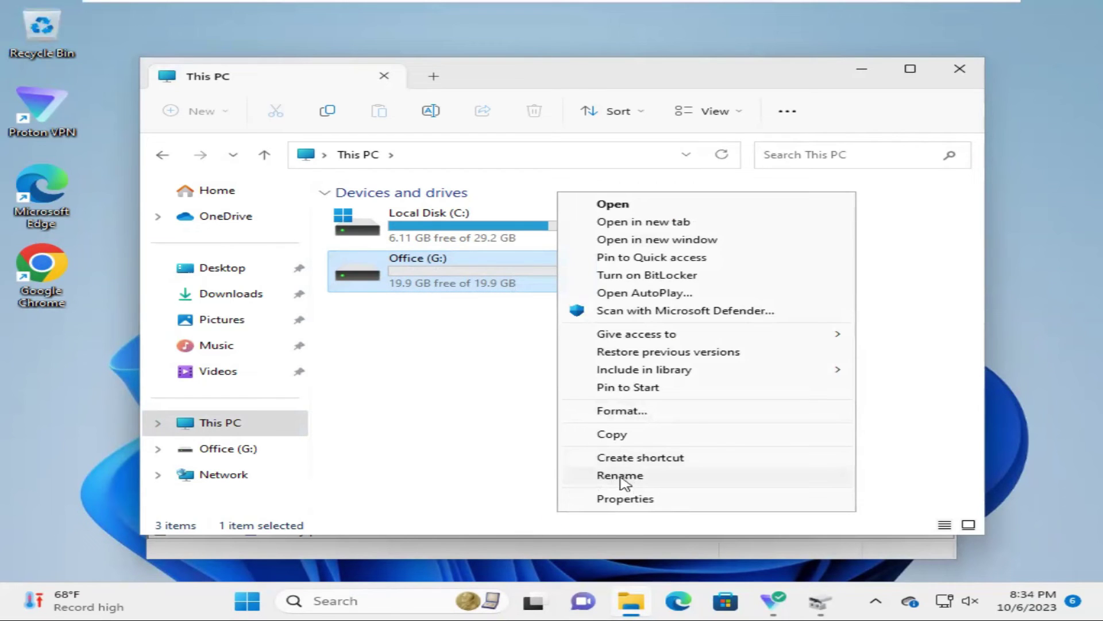
Rename the Office (G:) drive to 'Data'.
{"action": "left_click", "coordinate": [636, 480]}
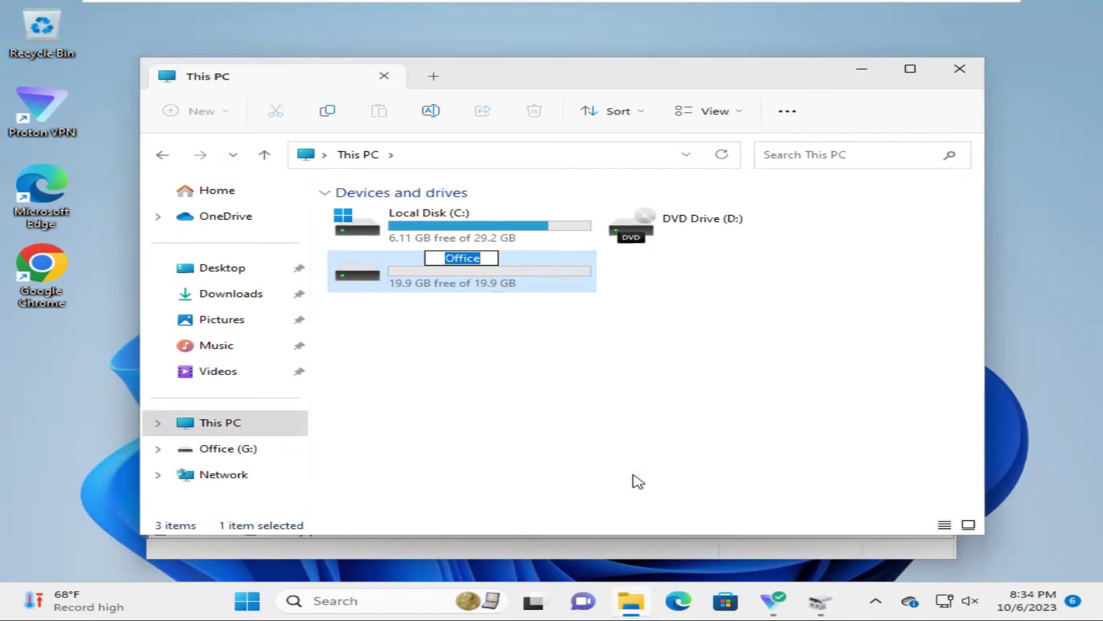
{"action": "type", "text": "D"}
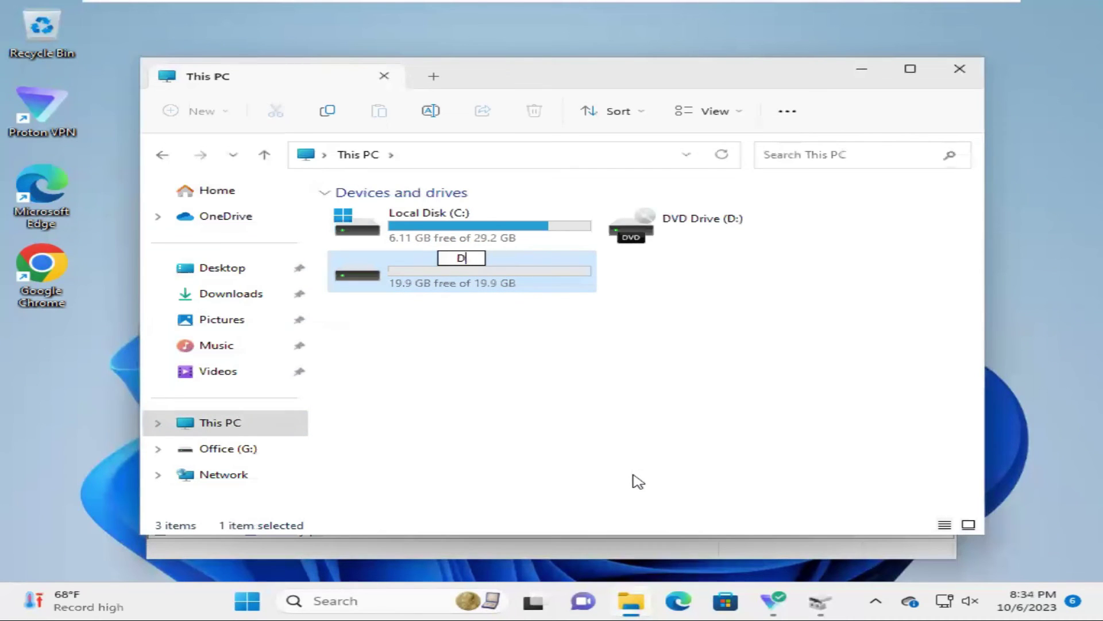
{"action": "type", "text": "ata"}
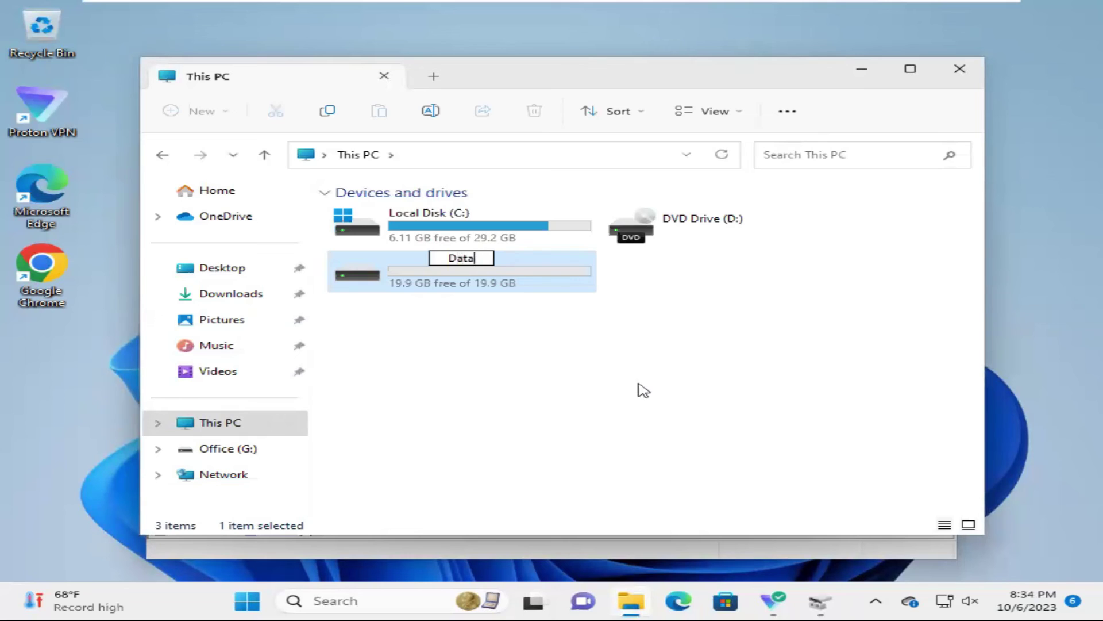
{"action": "left_click", "coordinate": [642, 389]}
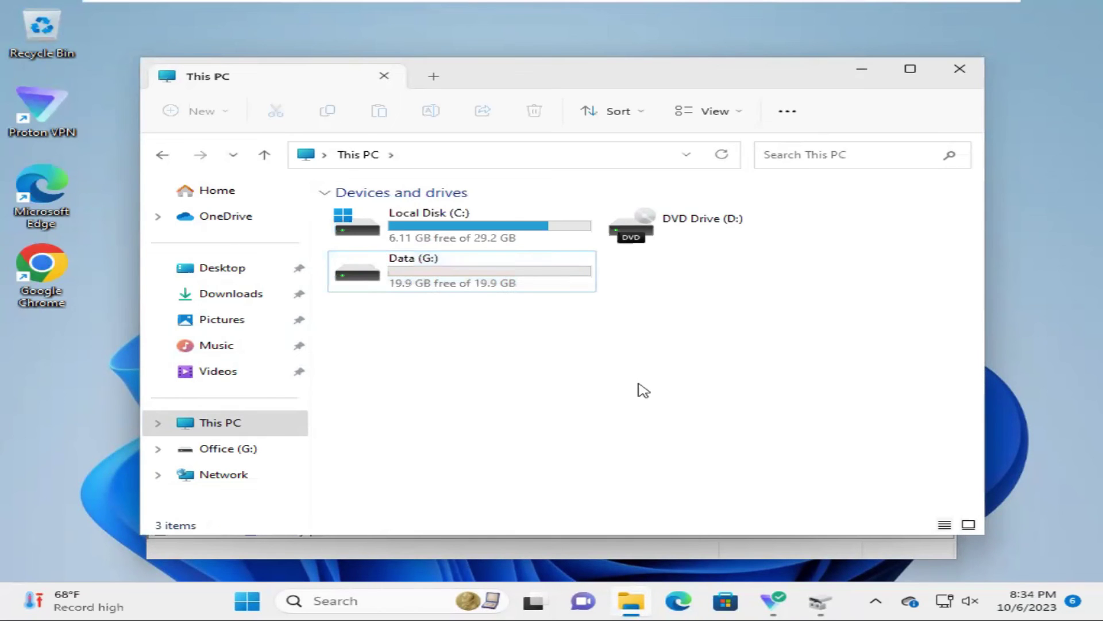